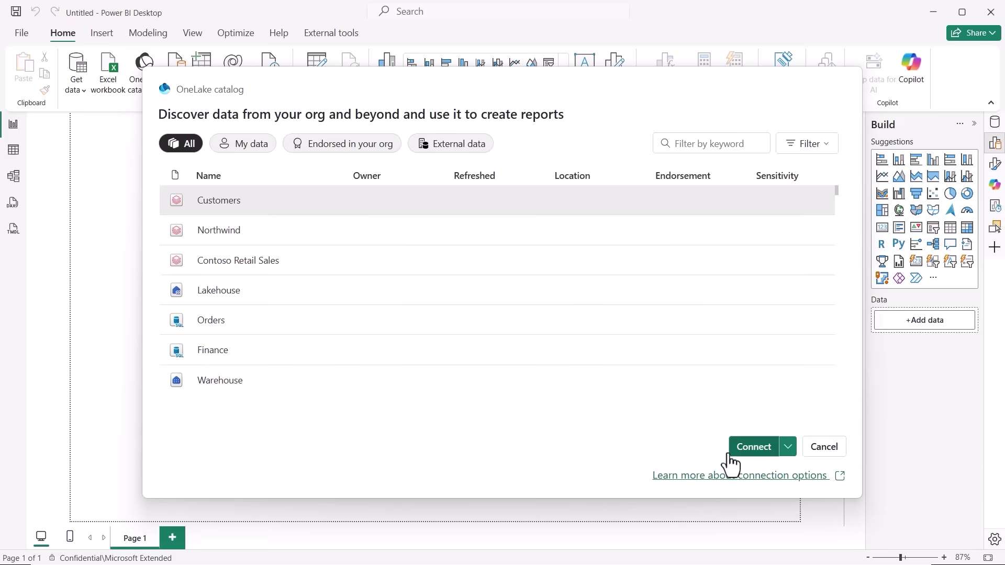
Create the Direct Lake model 'Direct Lake on OneLake from Desktop' with the customers_100000 table.
{"action": "left_click", "coordinate": [753, 446]}
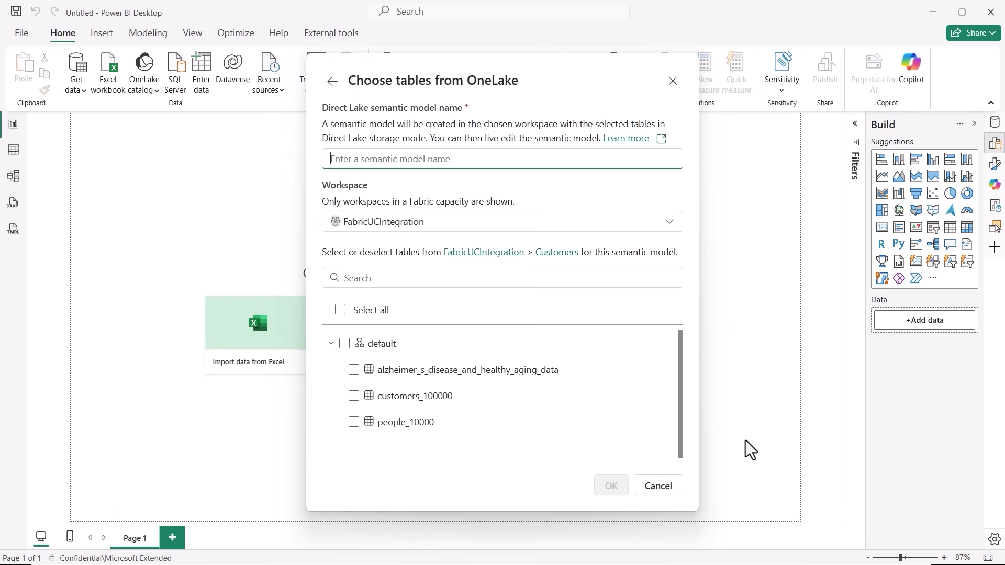
{"action": "type", "text": "Direct Lake on OneLake from Desktop"}
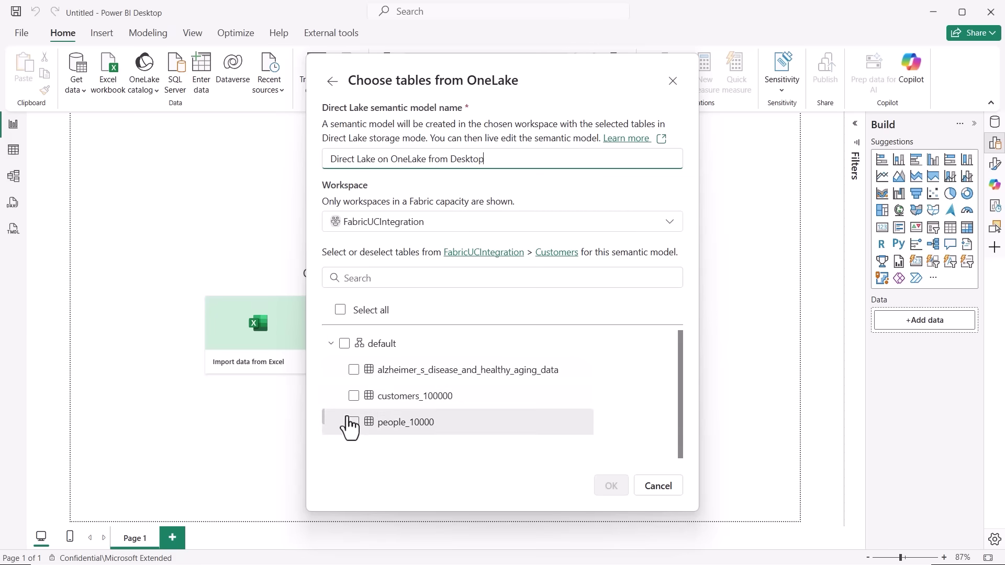
{"action": "left_click", "coordinate": [354, 396]}
{"action": "left_click", "coordinate": [612, 486]}
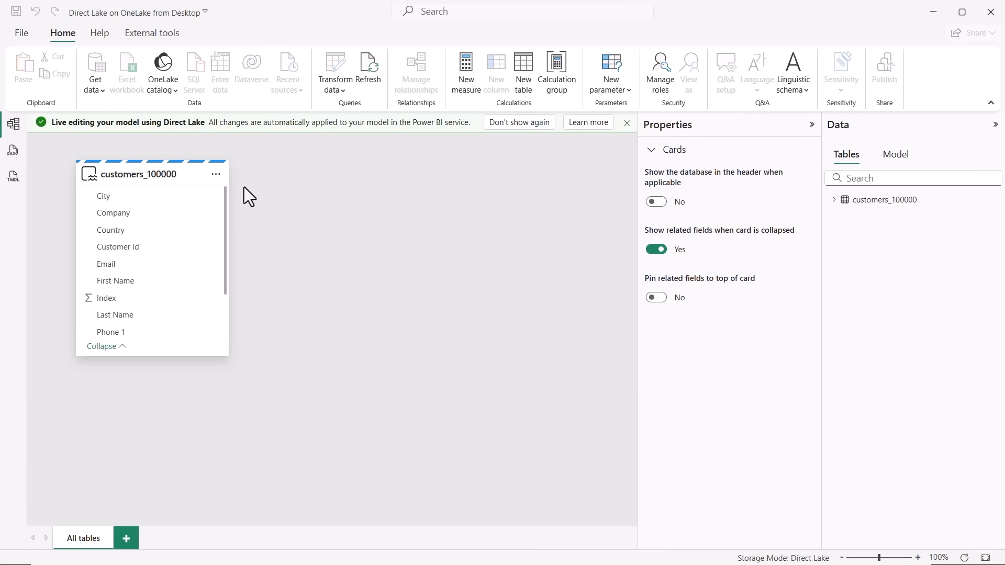
Add the SalesOrderHeader and Product tables from the Orders catalog item to the model.
{"action": "left_click", "coordinate": [163, 66]}
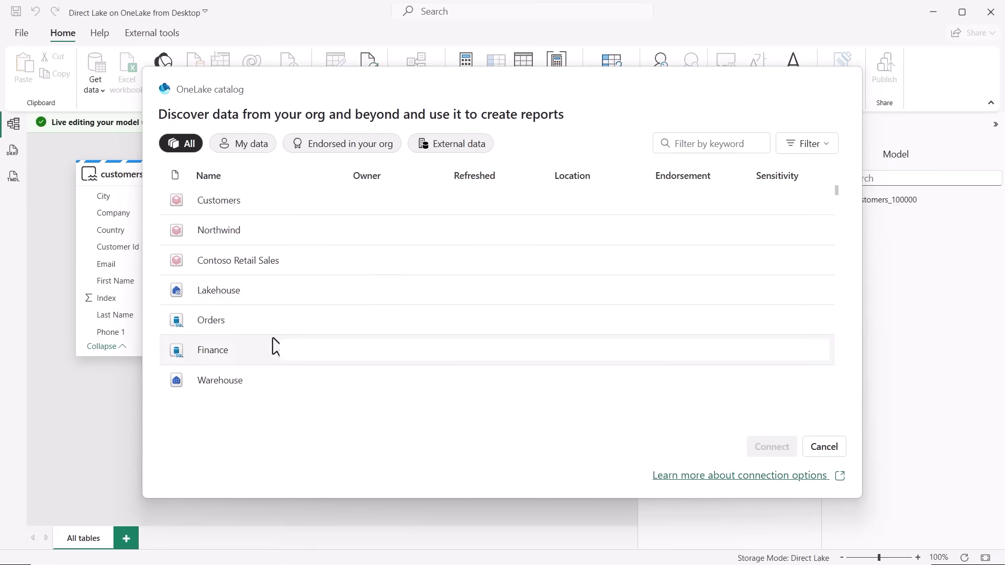
{"action": "left_click", "coordinate": [267, 322]}
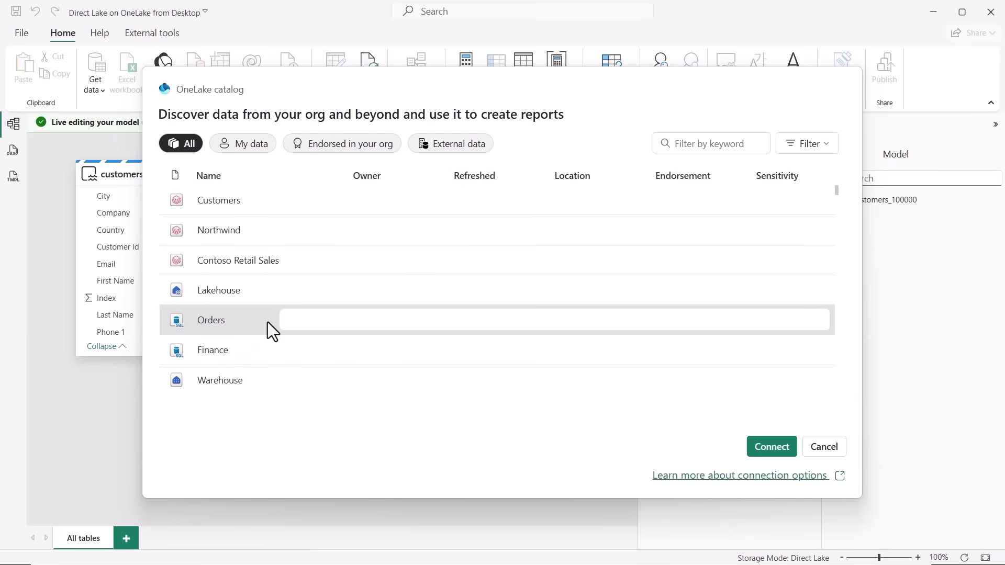
{"action": "left_click", "coordinate": [781, 456]}
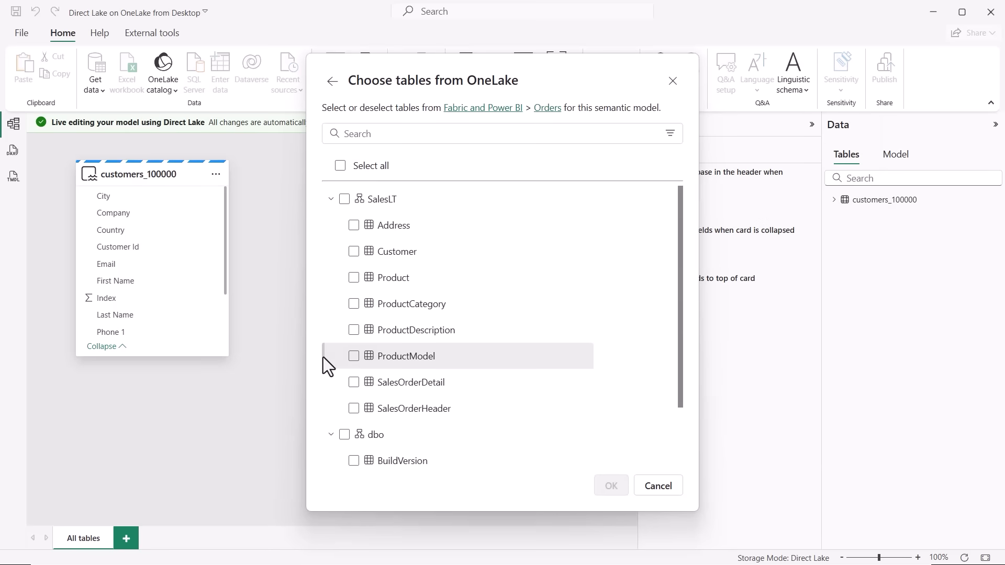
{"action": "left_click", "coordinate": [354, 409]}
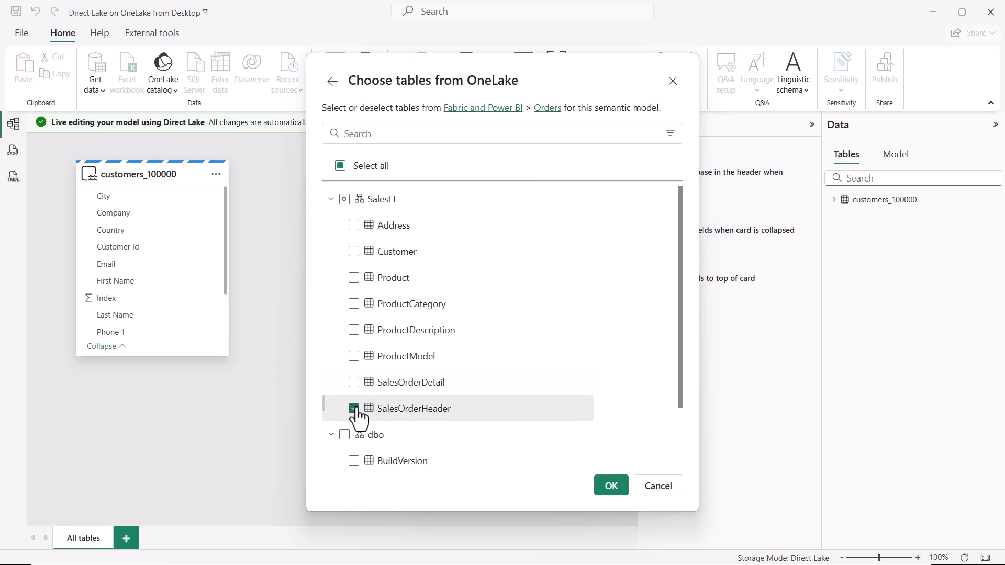
{"action": "left_click", "coordinate": [354, 279]}
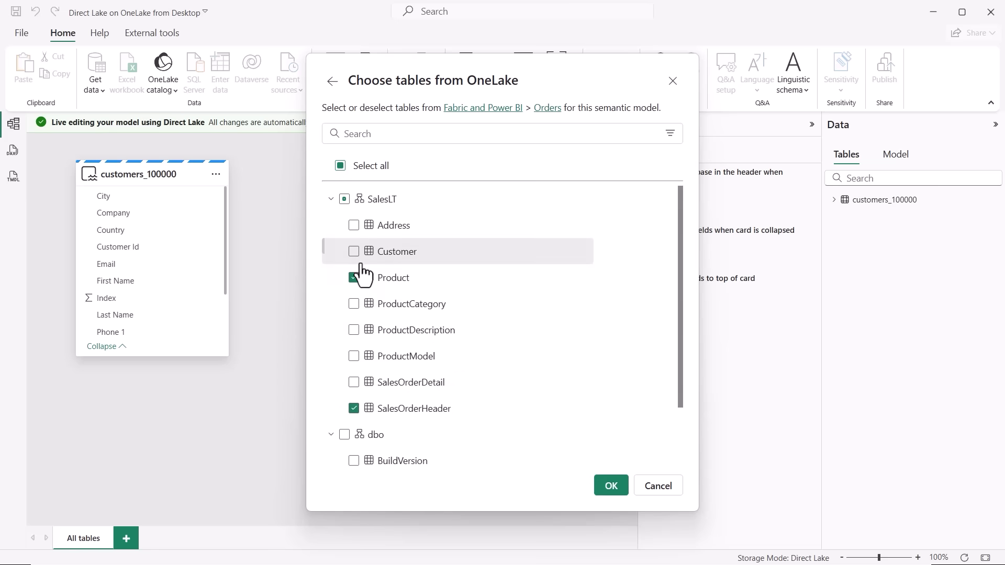
{"action": "left_click", "coordinate": [607, 488]}
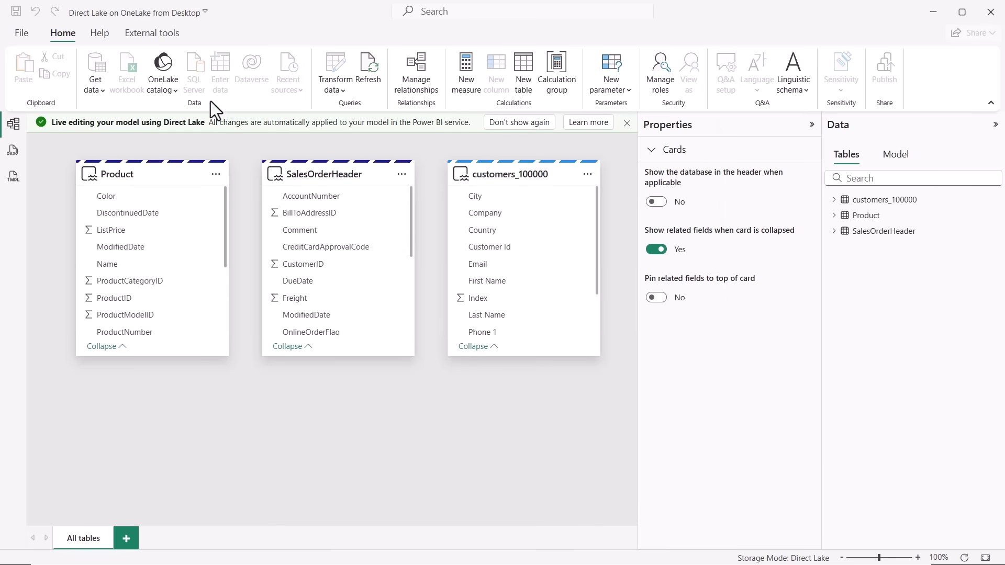
Add the Lakehouse item's Date table to the model from the OneLake catalog.
{"action": "left_click", "coordinate": [162, 76]}
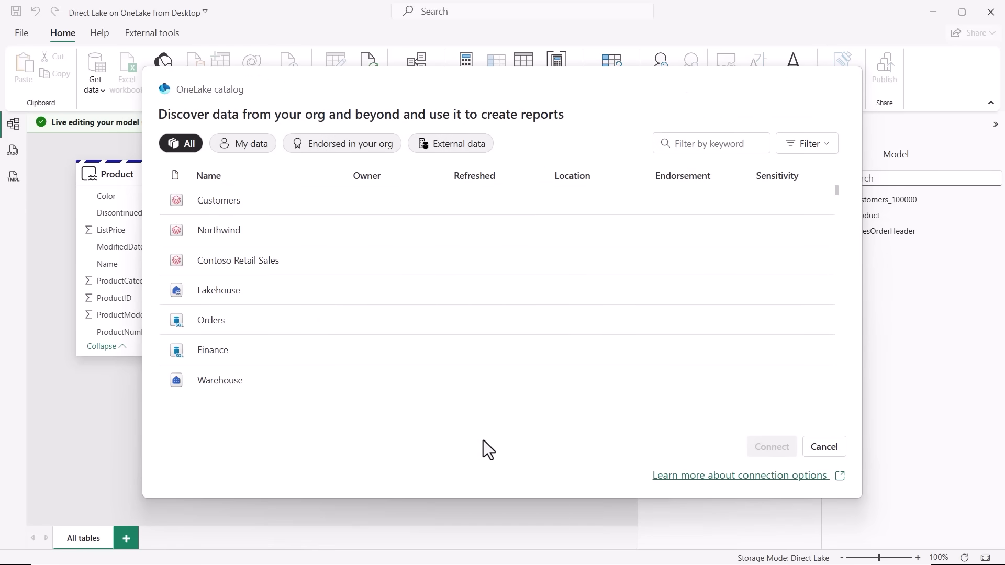
{"action": "left_click", "coordinate": [260, 289]}
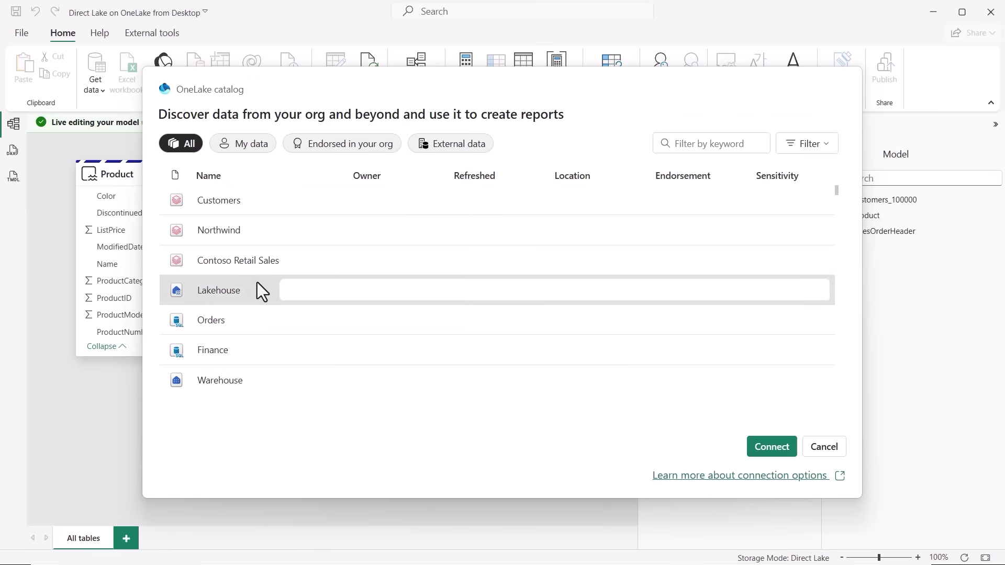
{"action": "left_click", "coordinate": [771, 446]}
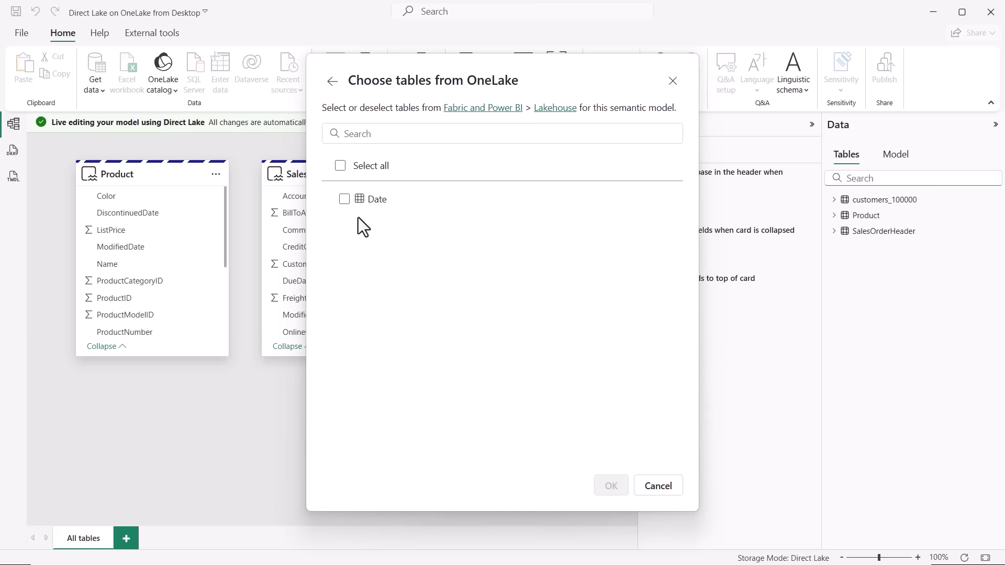
{"action": "left_click", "coordinate": [350, 209]}
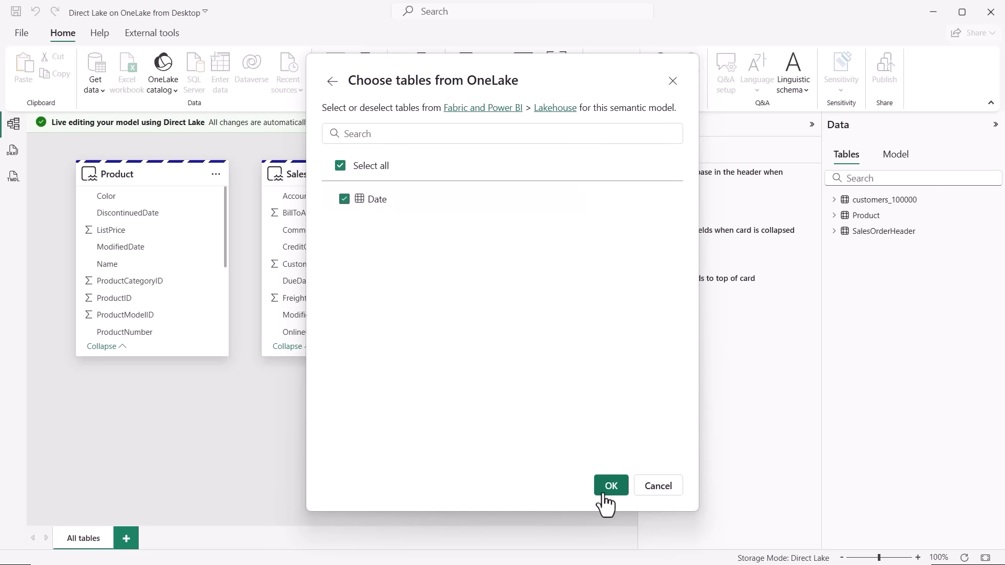
{"action": "left_click", "coordinate": [610, 487]}
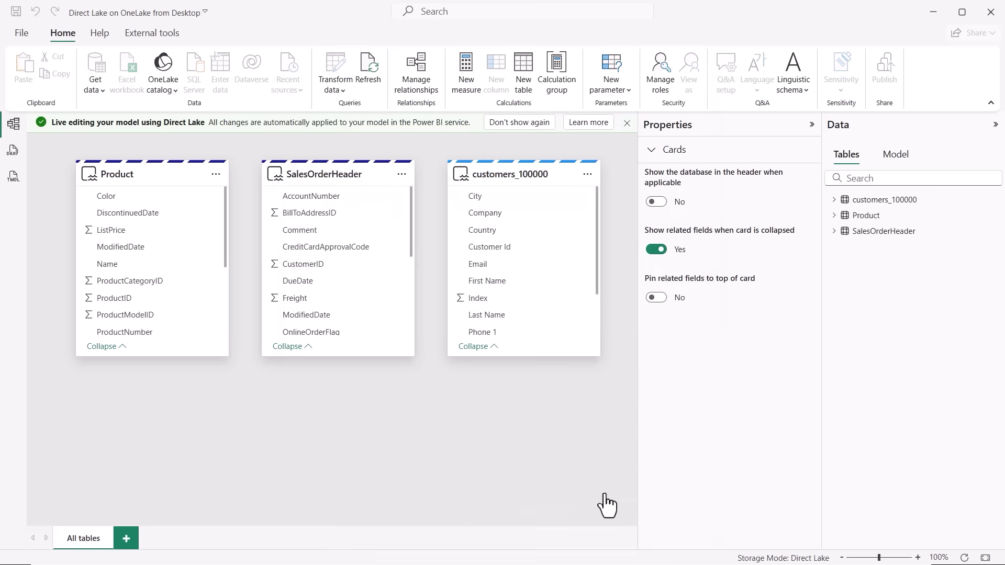
Run the sample DAX query on customers_100000, then rename that table to Customers.
{"action": "left_click", "coordinate": [11, 152]}
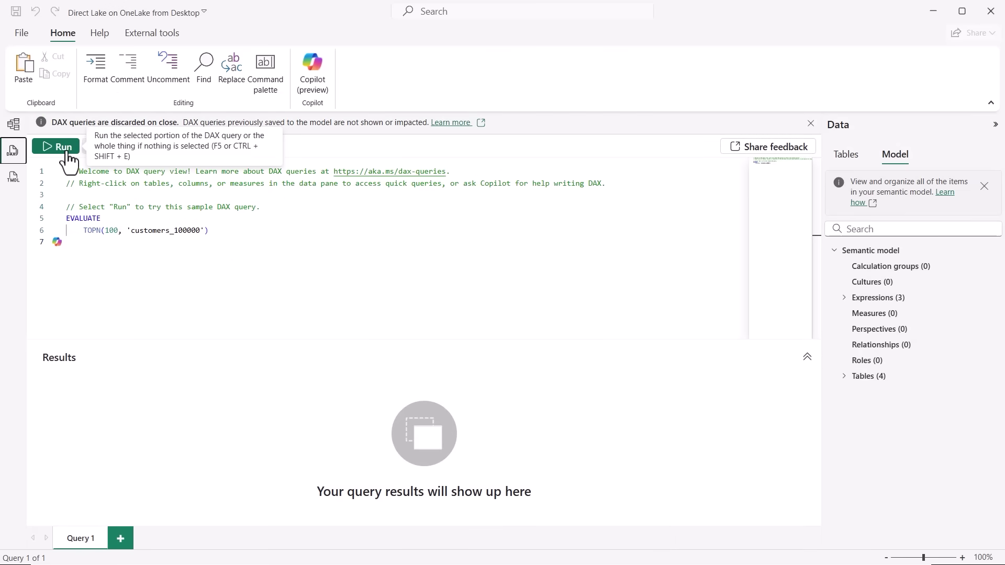
{"action": "left_click", "coordinate": [67, 153]}
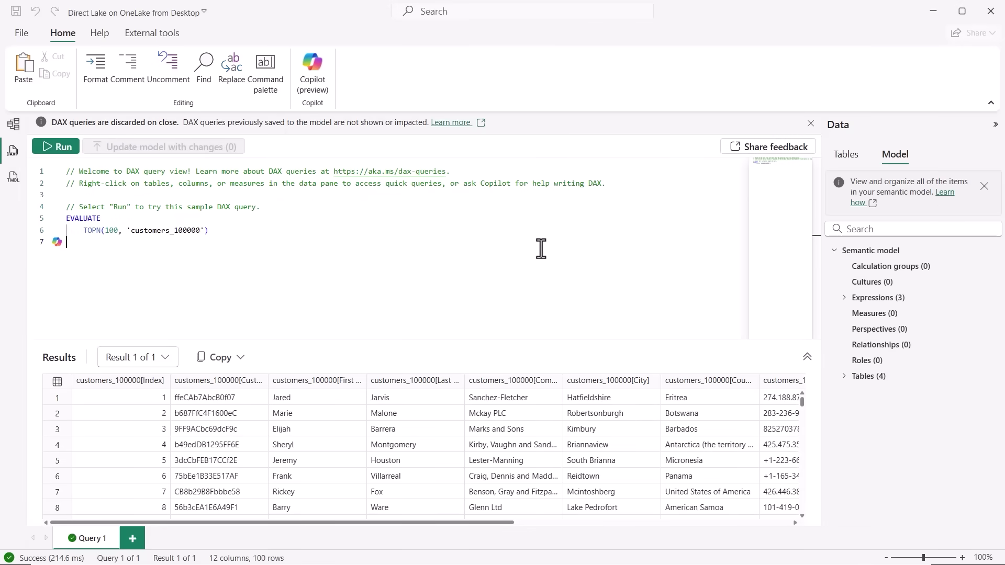
{"action": "left_click", "coordinate": [862, 153]}
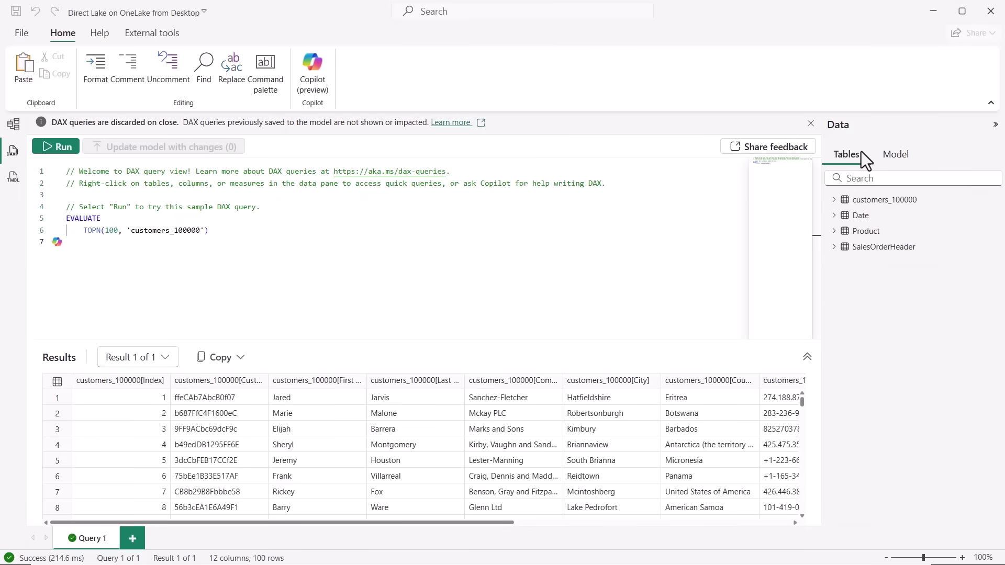
{"action": "right_click", "coordinate": [876, 204]}
{"action": "double_click", "coordinate": [867, 203]}
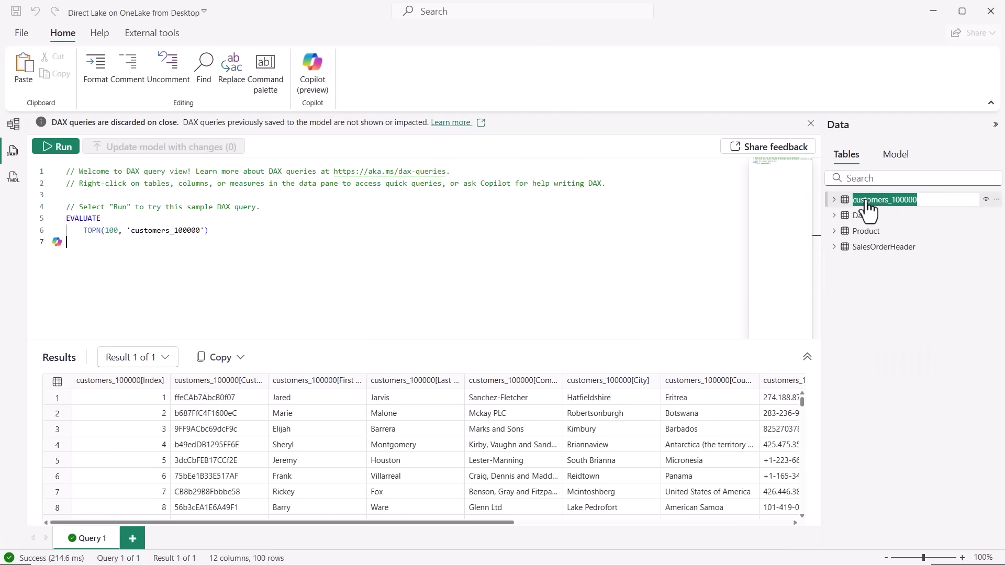
{"action": "type", "text": "Custo"}
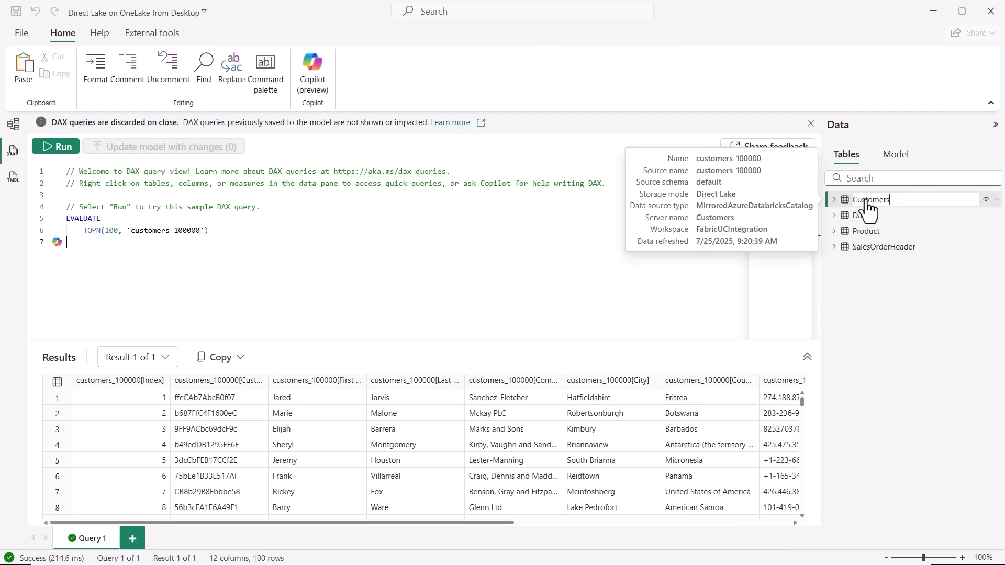
{"action": "type", "text": "mers"}
{"action": "key", "text": "Return"}
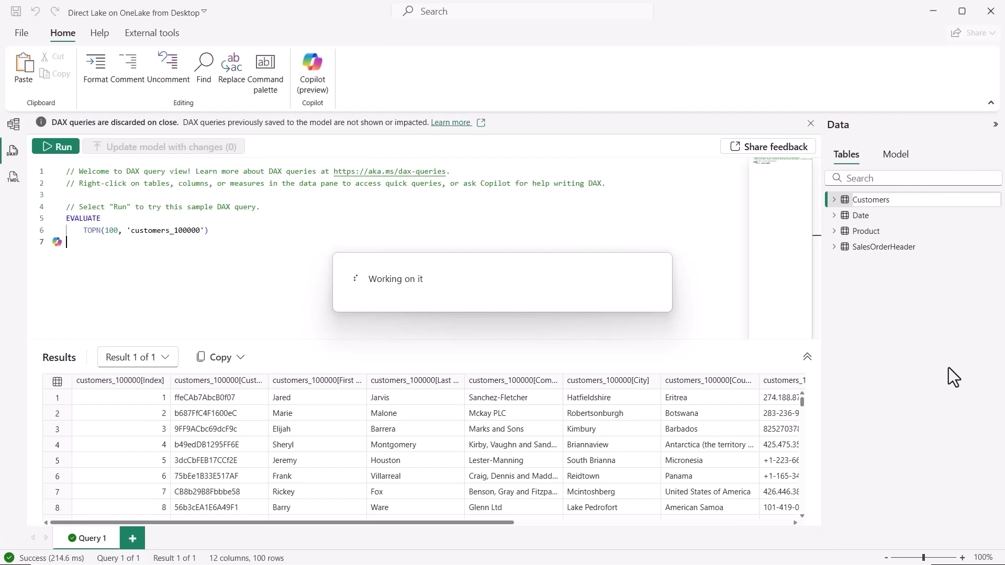
Generate a new measure on Customers and rename every occurrence to Customer Count.
{"action": "right_click", "coordinate": [890, 199]}
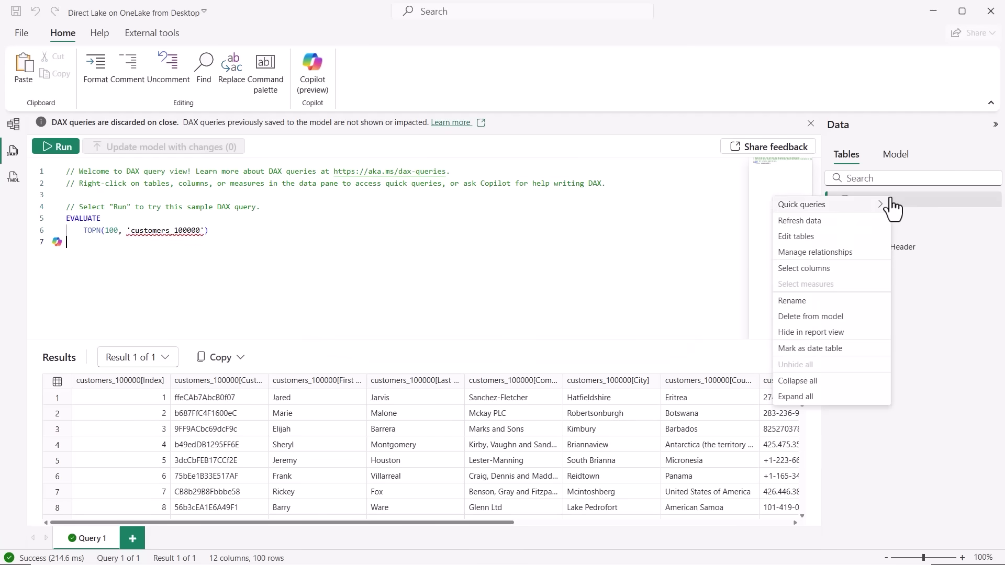
{"action": "mouse_move", "coordinate": [837, 205]}
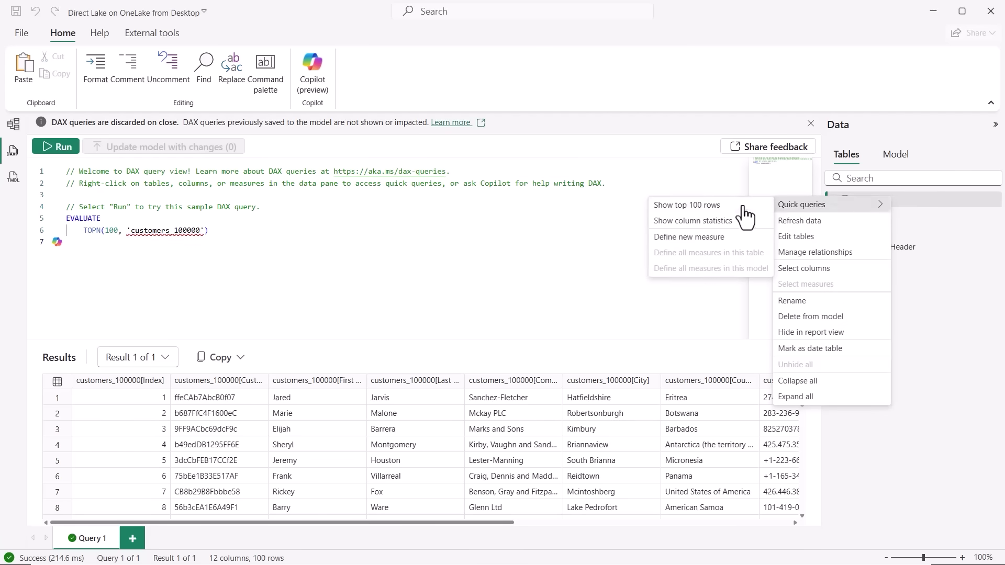
{"action": "left_click", "coordinate": [689, 237]}
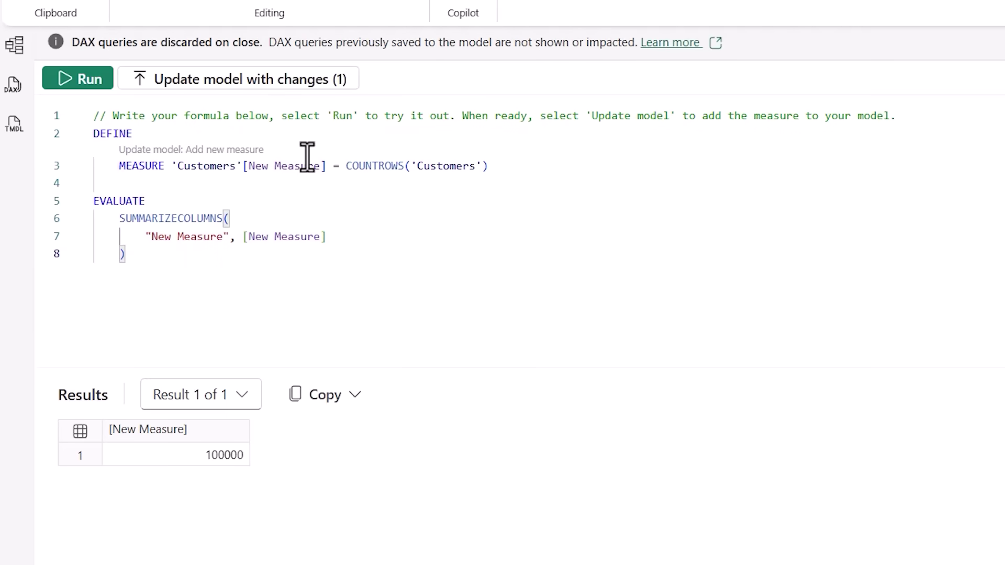
{"action": "left_click_drag", "start_coordinate": [320, 164], "coordinate": [251, 162]}
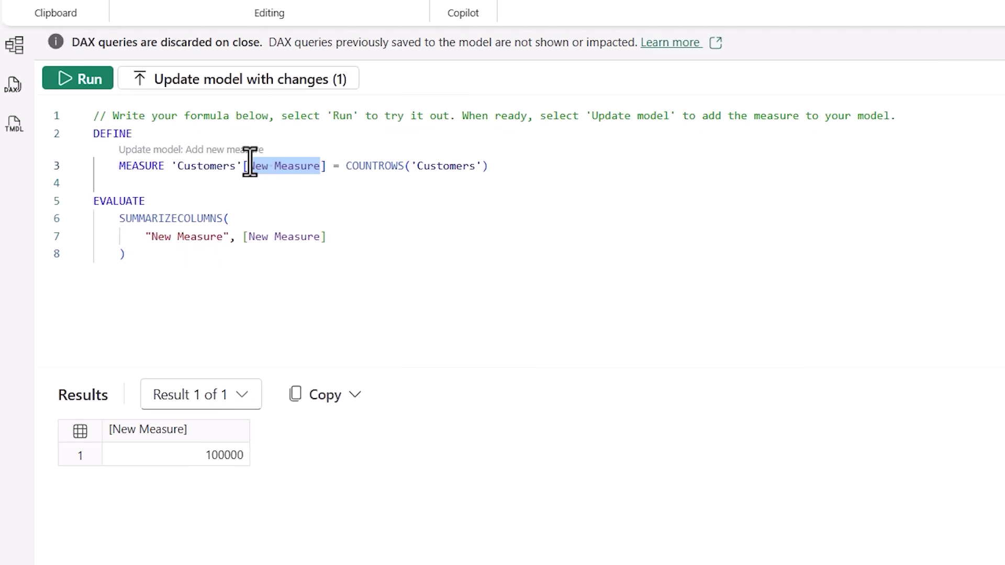
{"action": "right_click", "coordinate": [251, 168]}
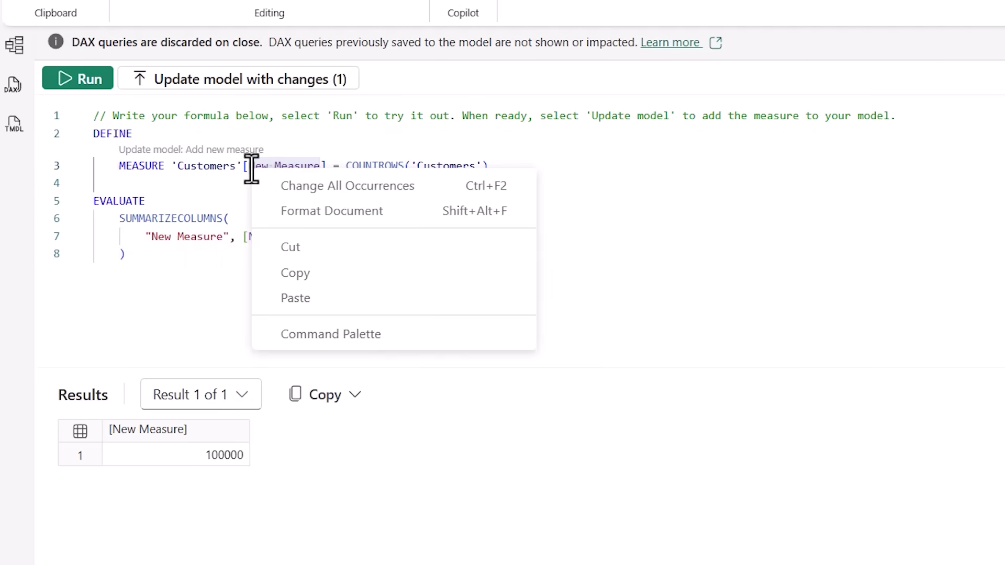
{"action": "left_click", "coordinate": [291, 186]}
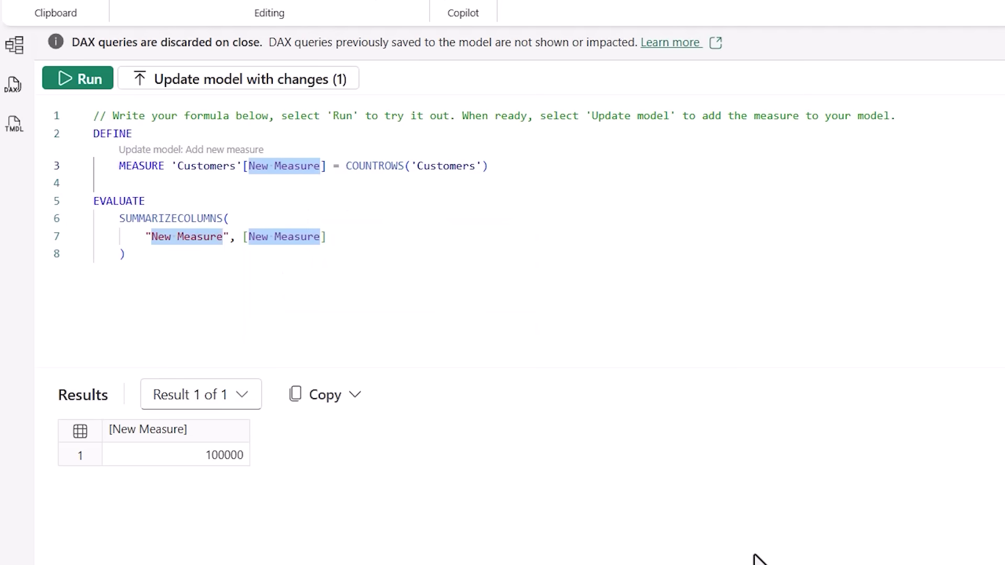
{"action": "type", "text": "Customer "}
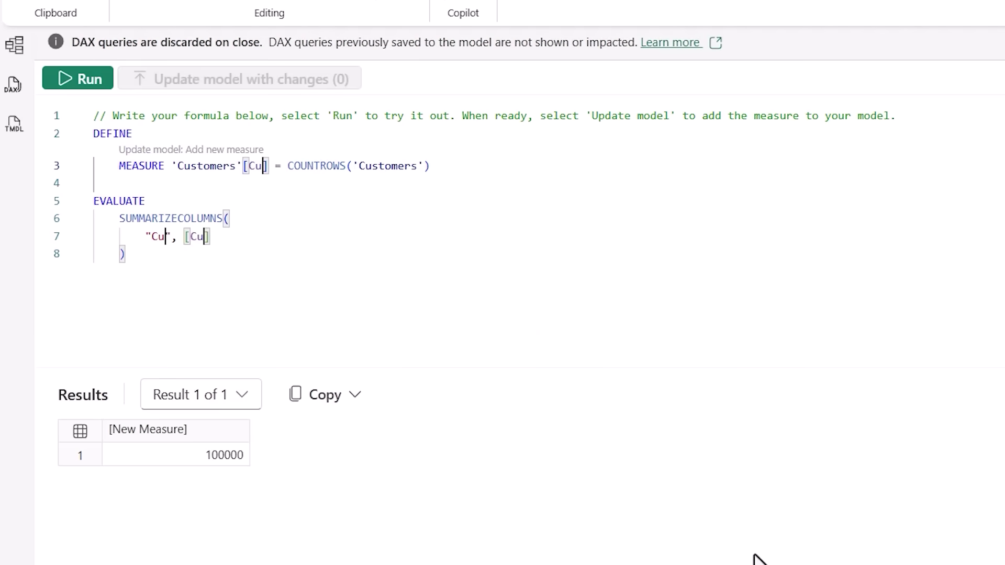
{"action": "type", "text": "Count"}
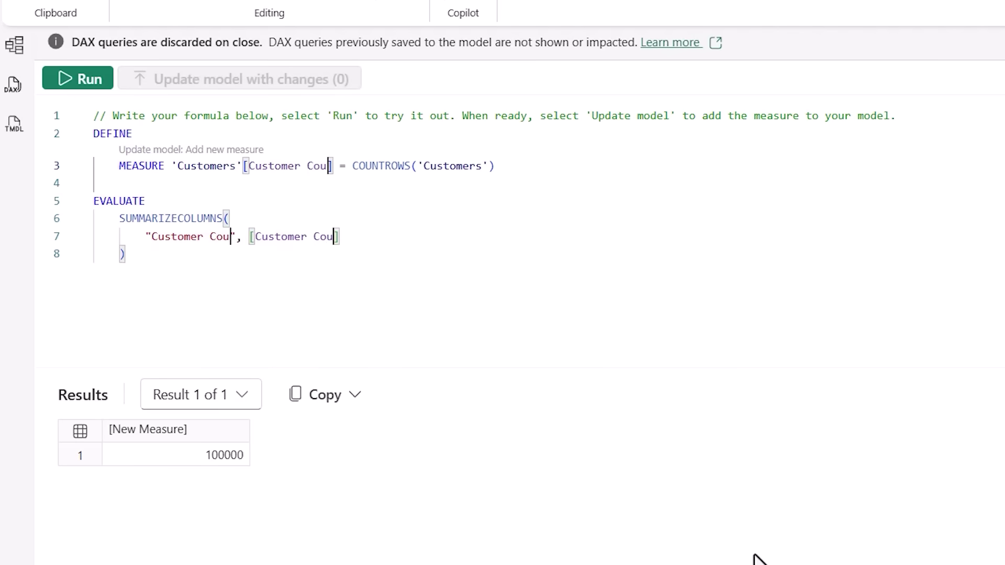
Run the query to test Customer Count, then update the model with it.
{"action": "left_click", "coordinate": [73, 83]}
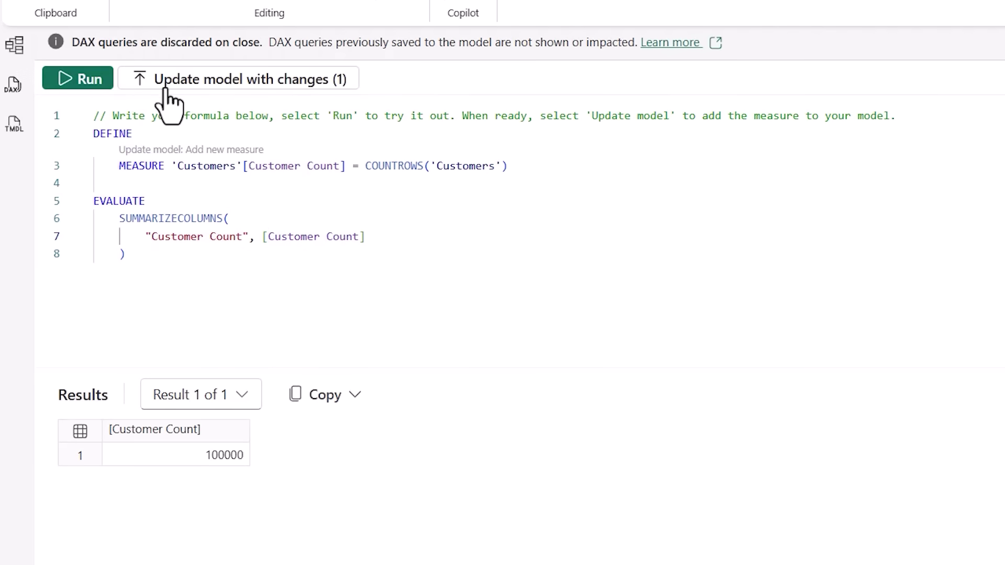
{"action": "left_click", "coordinate": [225, 82]}
{"action": "left_click", "coordinate": [801, 335]}
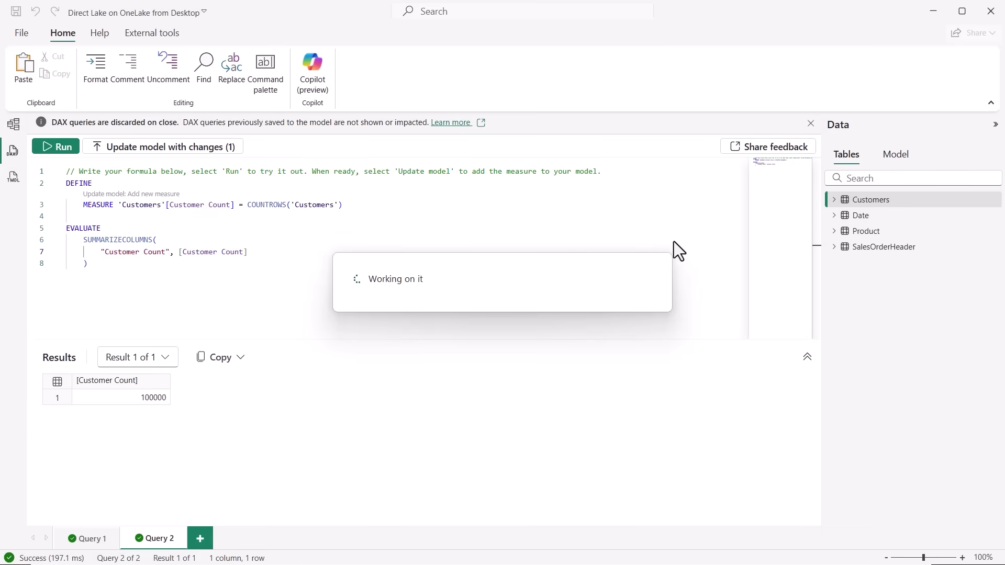
Give Customer Count Copilot's description that it counts all rows in Customers.
{"action": "left_click", "coordinate": [13, 129]}
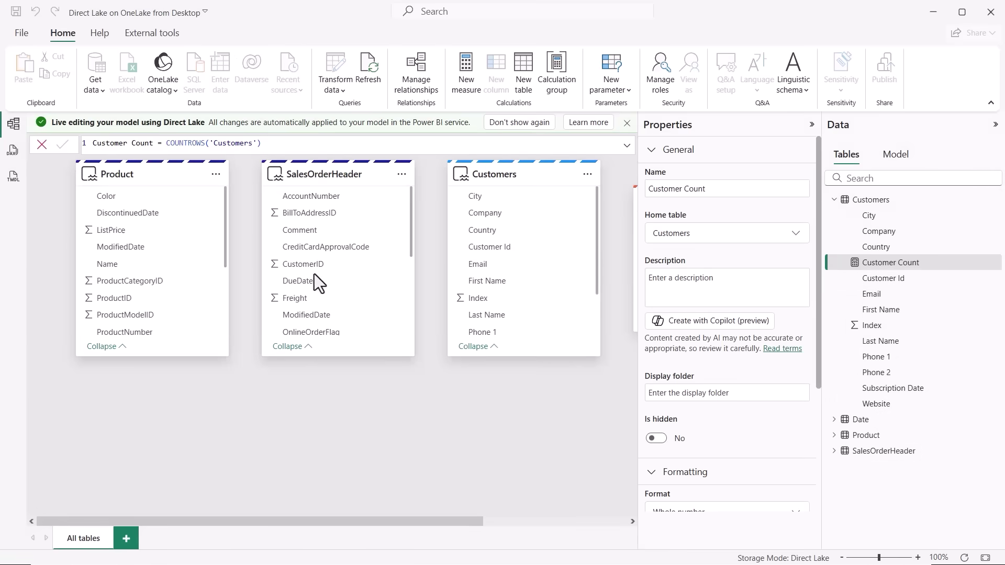
{"action": "left_click", "coordinate": [722, 324]}
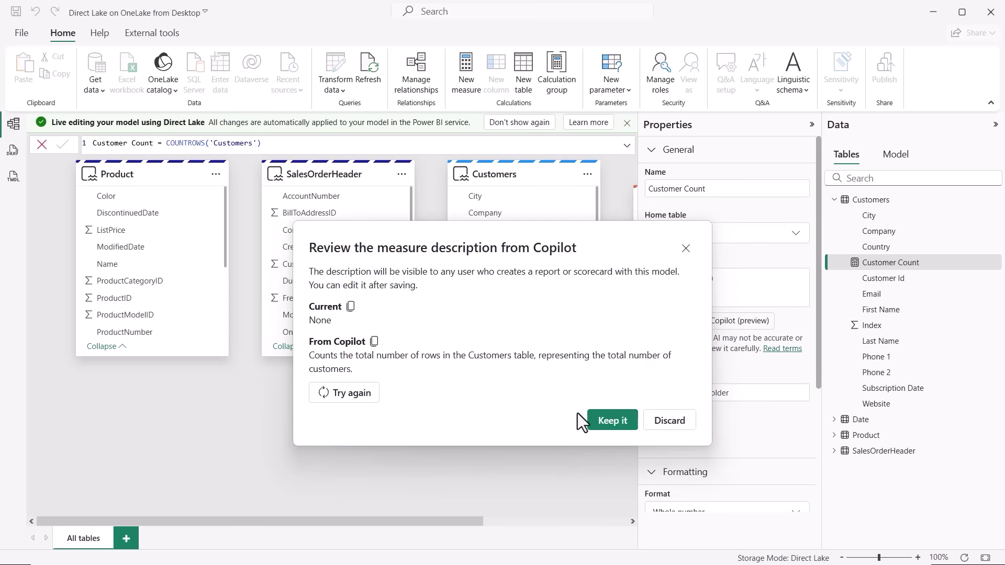
{"action": "left_click", "coordinate": [601, 421]}
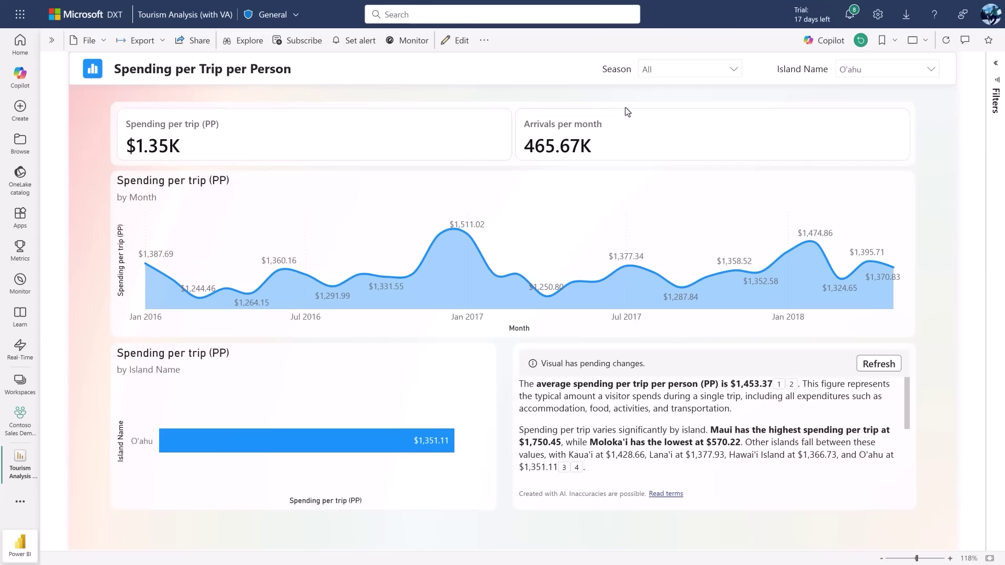
Leave the report filtered to O'ahu, then pick Tourism Analysis (with VA) for Copilot.
{"action": "left_click", "coordinate": [735, 70]}
{"action": "left_click", "coordinate": [929, 69]}
{"action": "left_click", "coordinate": [954, 206]}
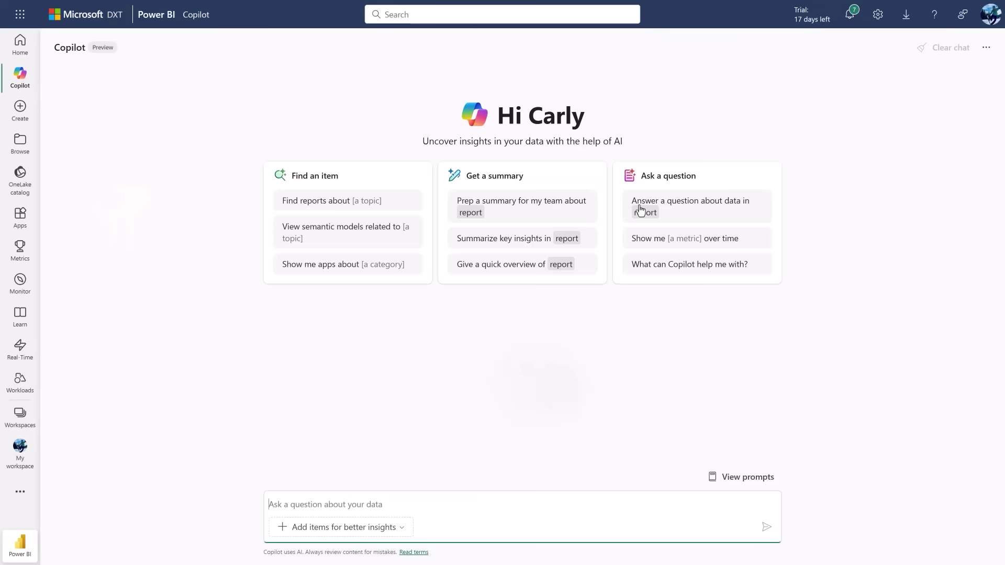
{"action": "left_click", "coordinate": [643, 209]}
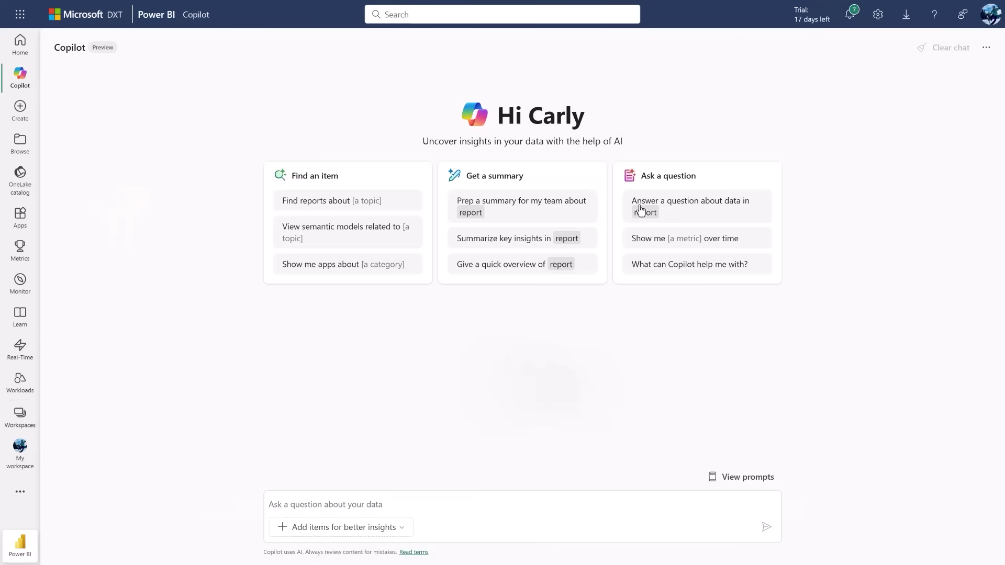
{"action": "left_click", "coordinate": [303, 180]}
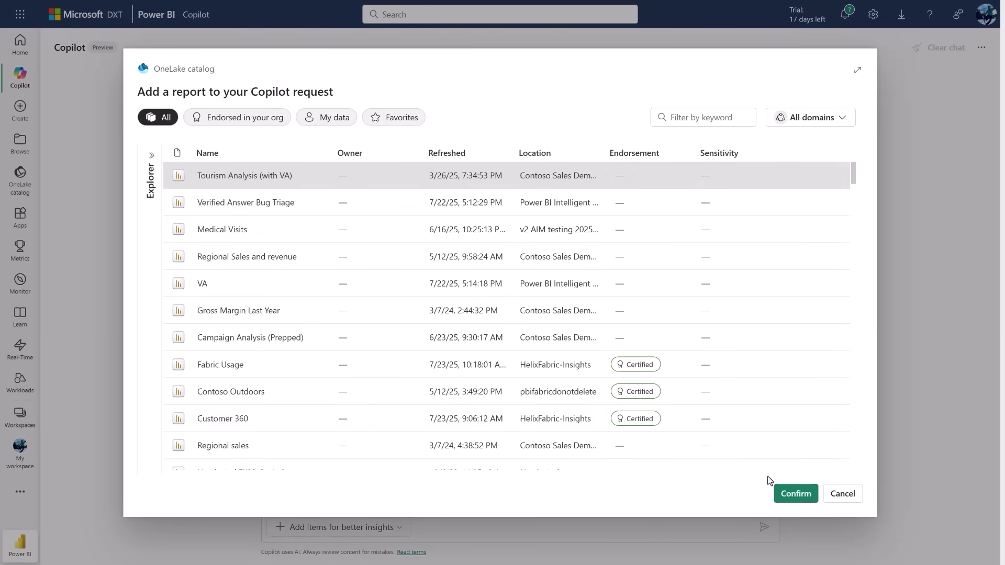
Attach the report and ask Copilot 'tell me about spending per trip trends for Autumn'.
{"action": "left_click", "coordinate": [791, 503]}
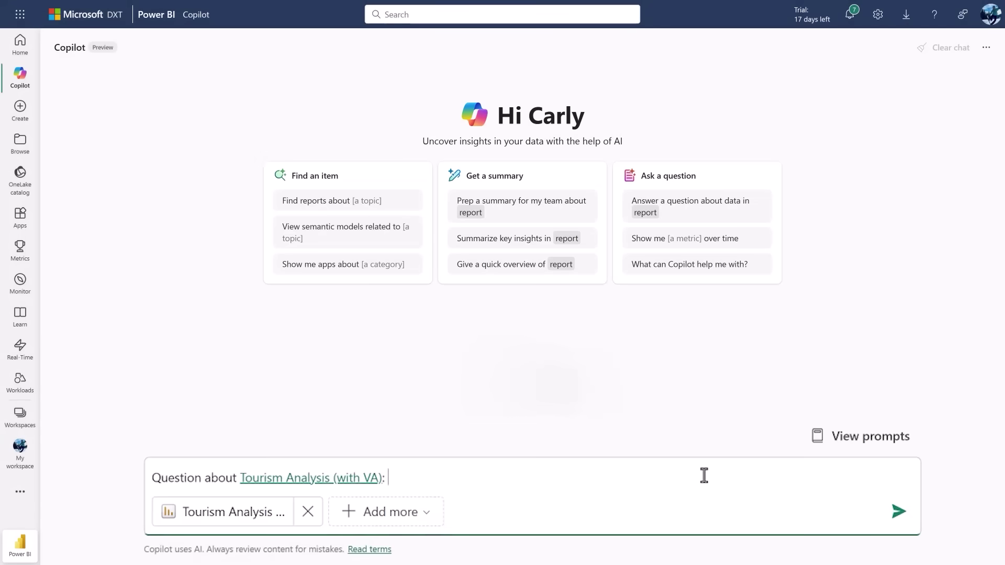
{"action": "type", "text": "tell me about spend"}
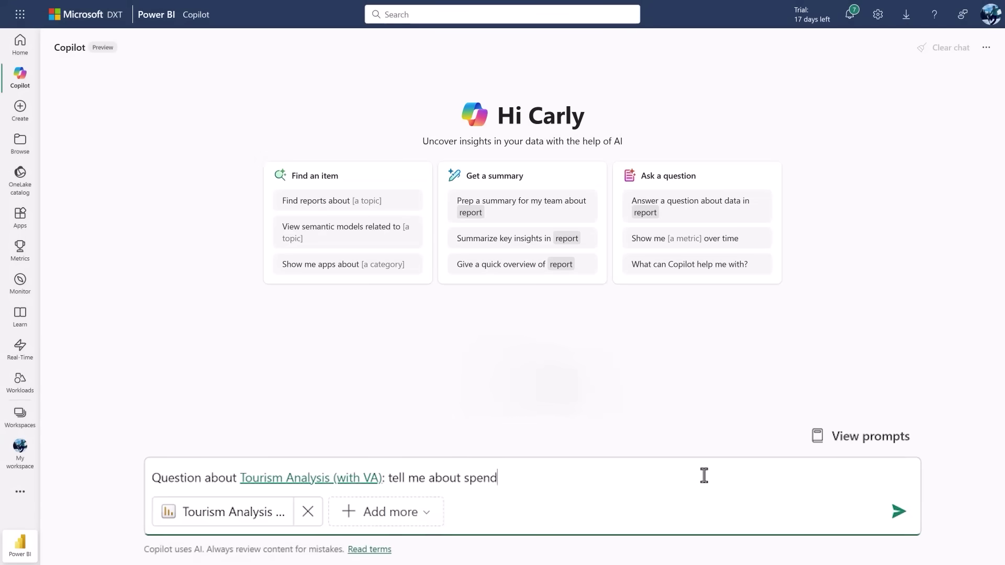
{"action": "type", "text": "ing per trip trends for Autumn"}
{"action": "key", "text": "Return"}
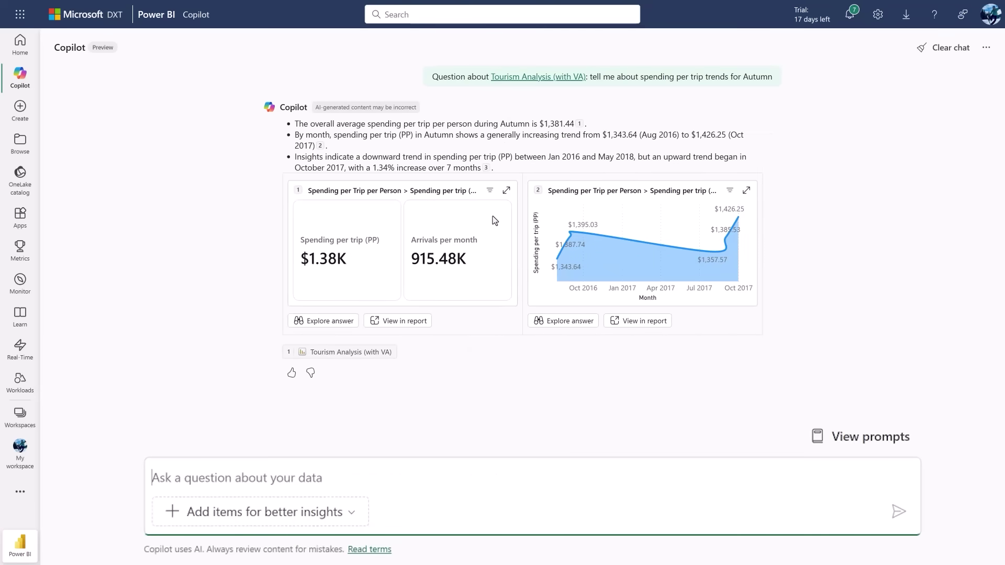
Review the answer's $1,381.44 average and trend visuals, then begin a follow-up question.
{"action": "mouse_move", "coordinate": [492, 192]}
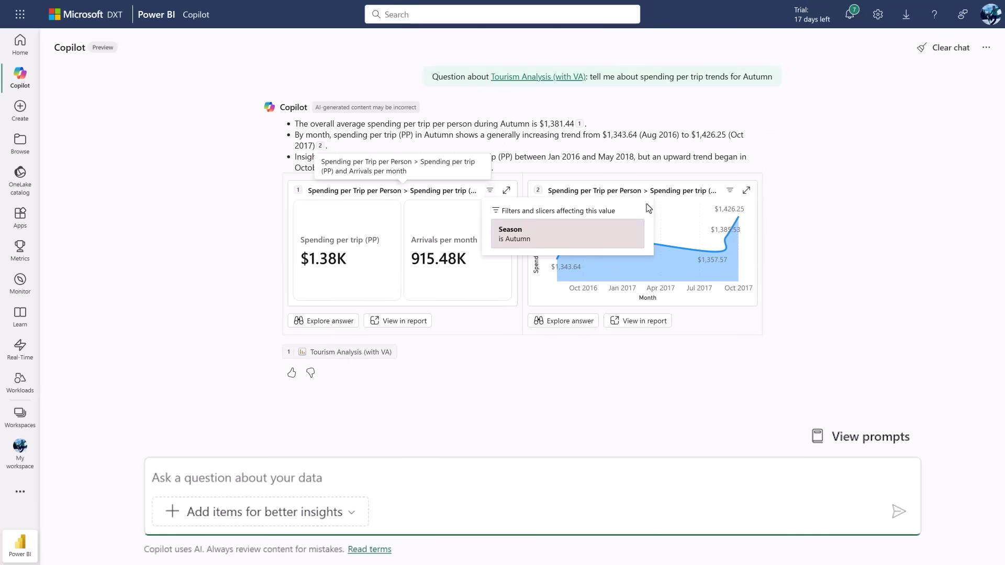
{"action": "mouse_move", "coordinate": [733, 196]}
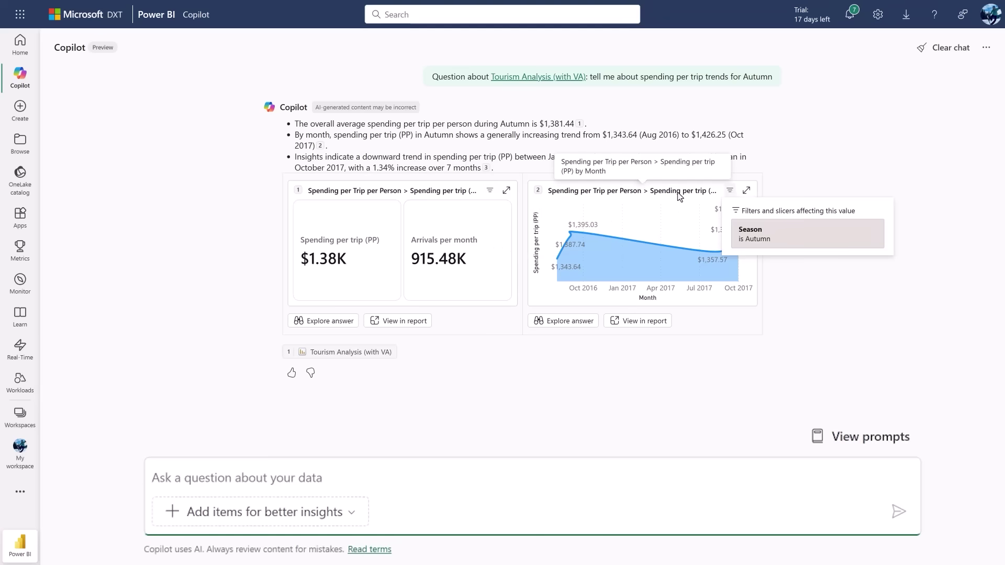
{"action": "left_click_drag", "start_coordinate": [295, 126], "coordinate": [589, 127]}
{"action": "left_click", "coordinate": [628, 129]}
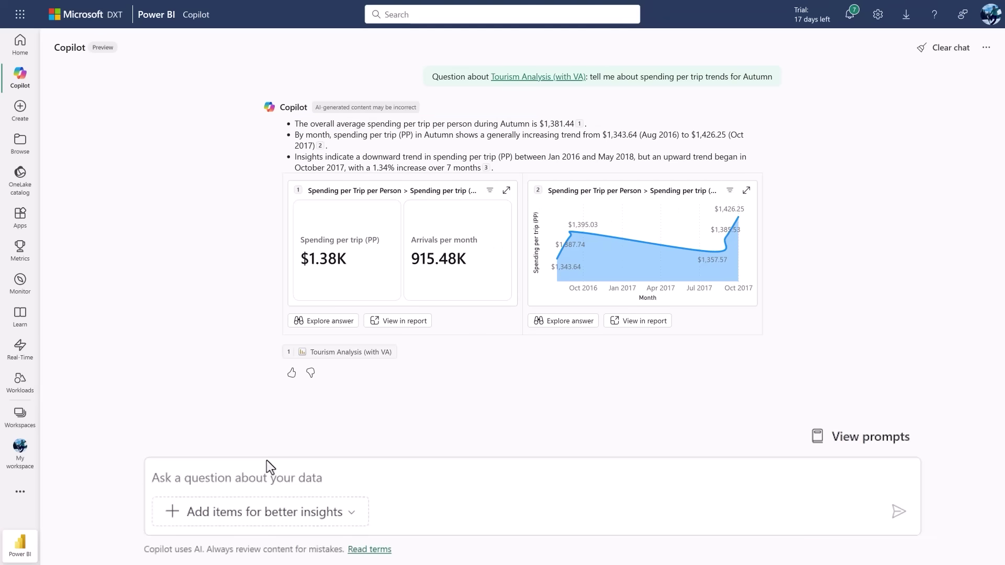
{"action": "left_click", "coordinate": [246, 470]}
Ask the follow-up 'what about for Maui in Spring?' and review the $1,792.49 average.
{"action": "type", "text": "what about for Maui in Spring?"}
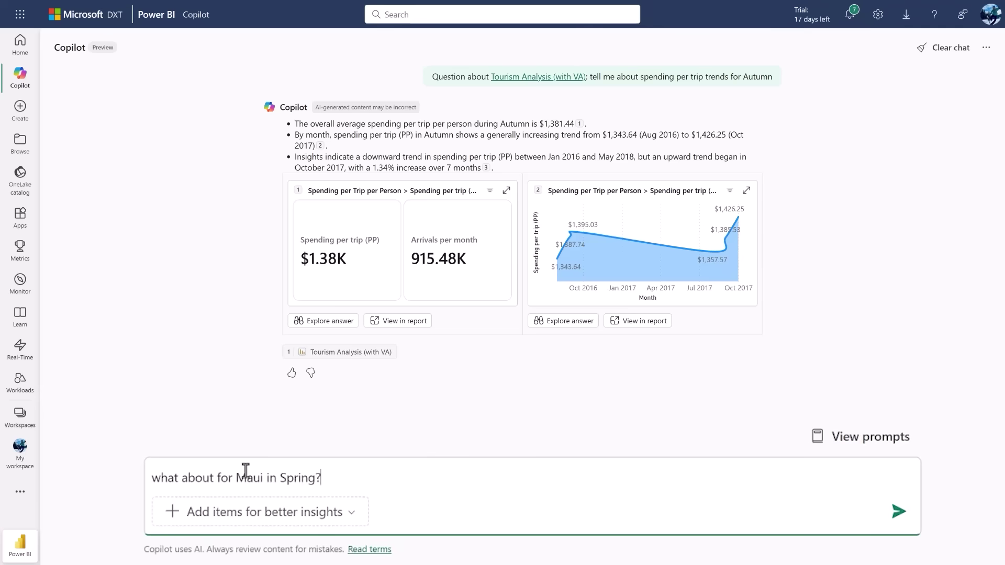
{"action": "key", "text": "Return"}
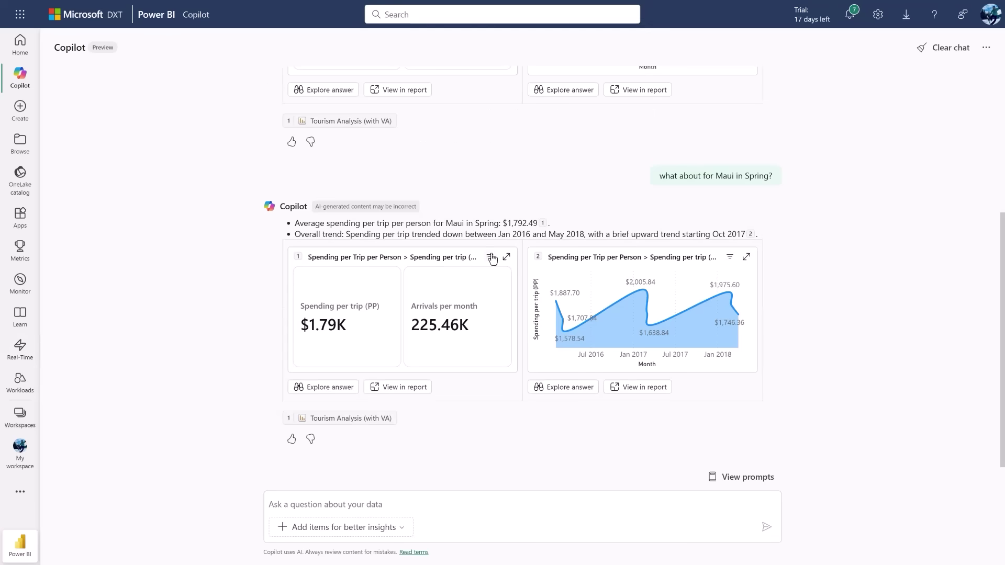
{"action": "mouse_move", "coordinate": [491, 259]}
{"action": "left_click_drag", "start_coordinate": [445, 225], "coordinate": [500, 225]}
{"action": "left_click", "coordinate": [564, 229]}
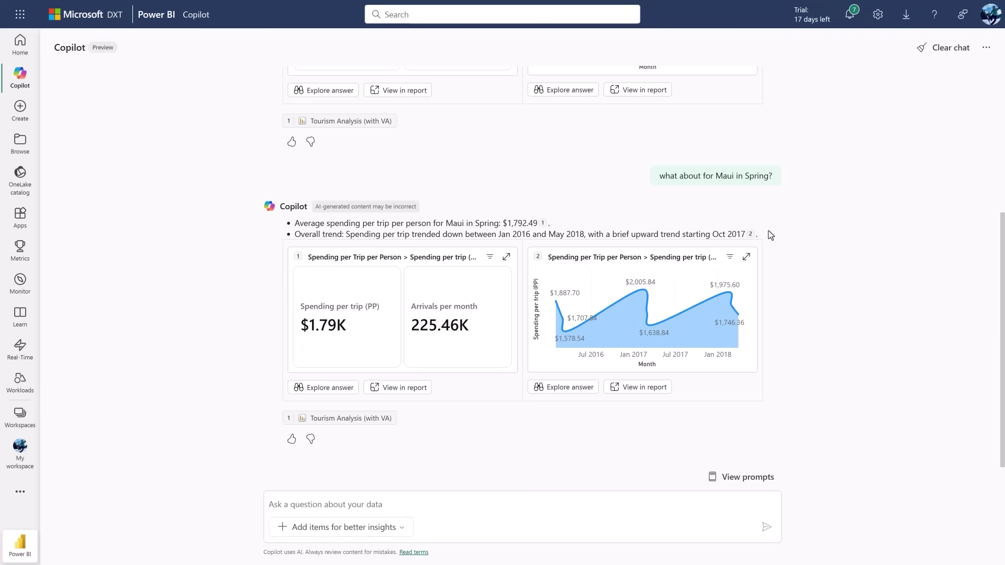
Open the cited spending-by-month chart in the Tourism Analysis (with VA) report.
{"action": "mouse_move", "coordinate": [750, 236]}
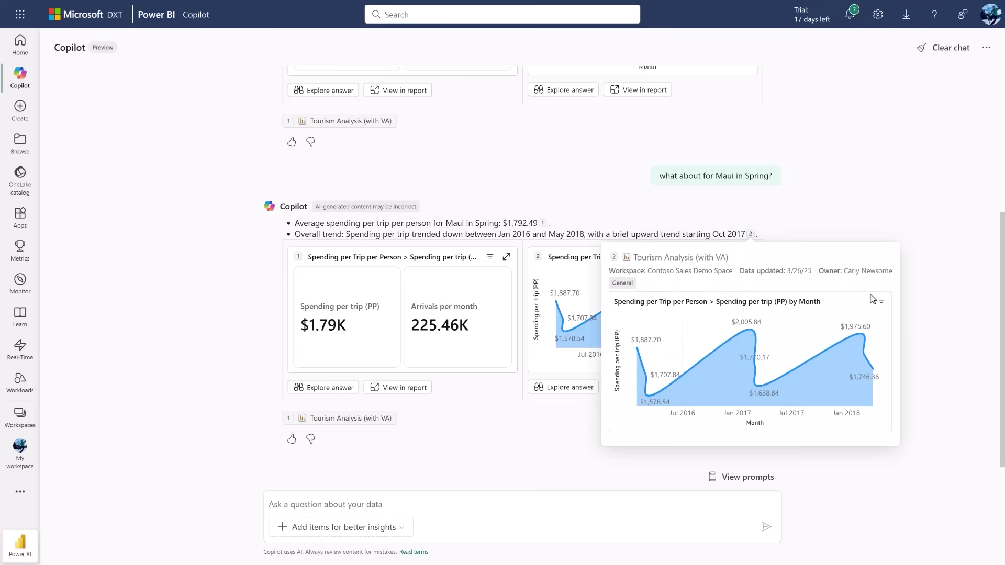
{"action": "mouse_move", "coordinate": [878, 306]}
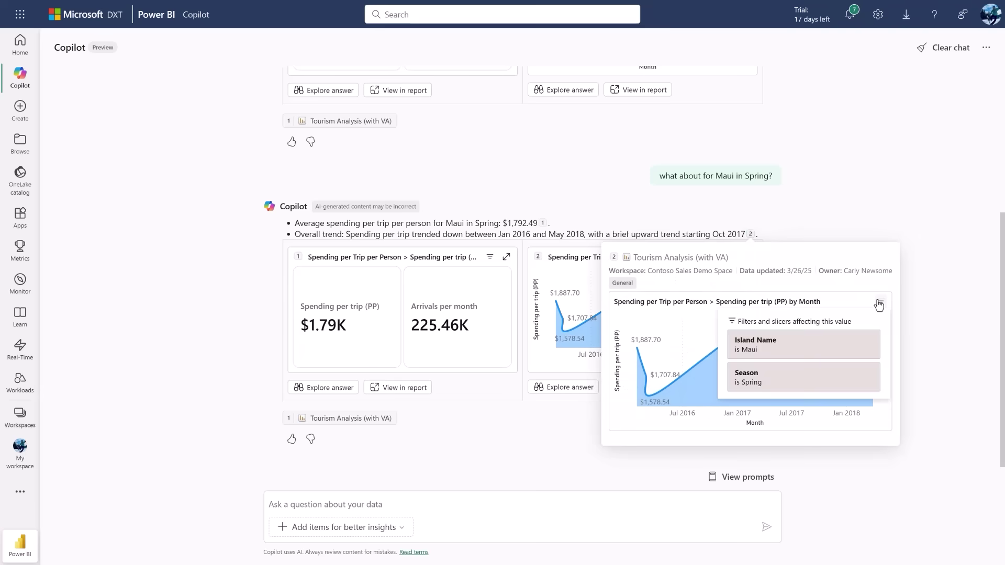
{"action": "left_click", "coordinate": [752, 240]}
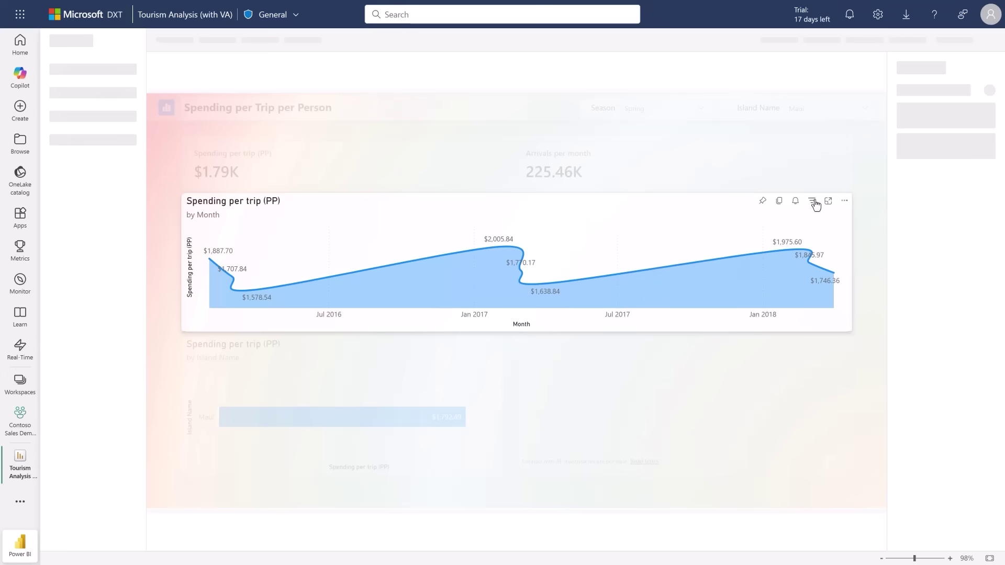
{"action": "mouse_move", "coordinate": [814, 203]}
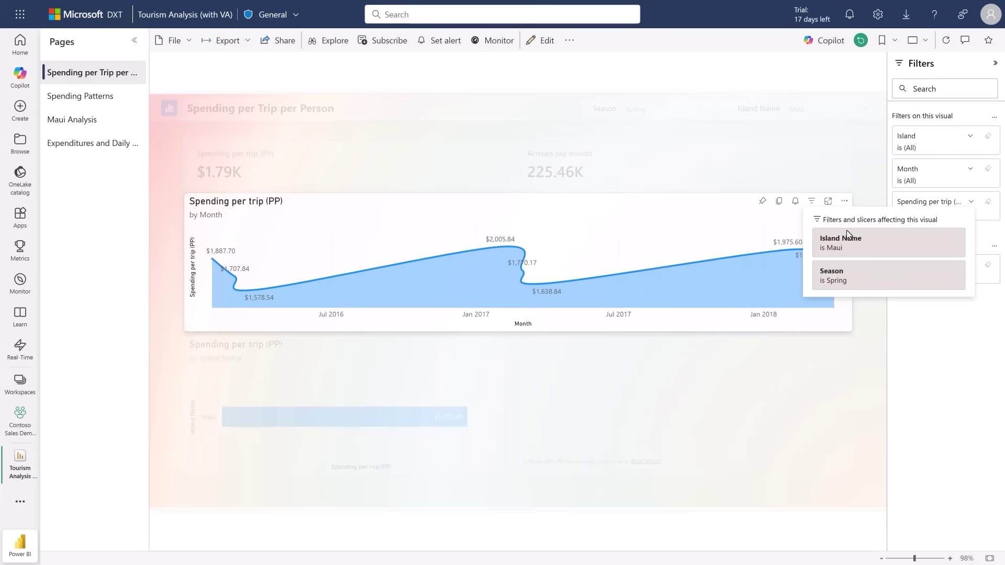